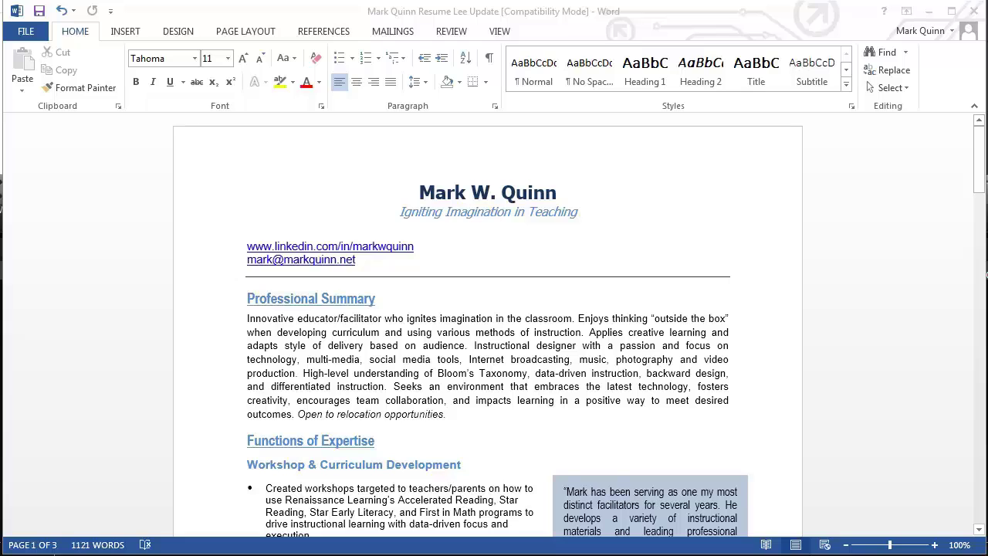
Save the Word resume with Save As (F12), choosing PDF as the file type
{"action": "key", "text": "F12"}
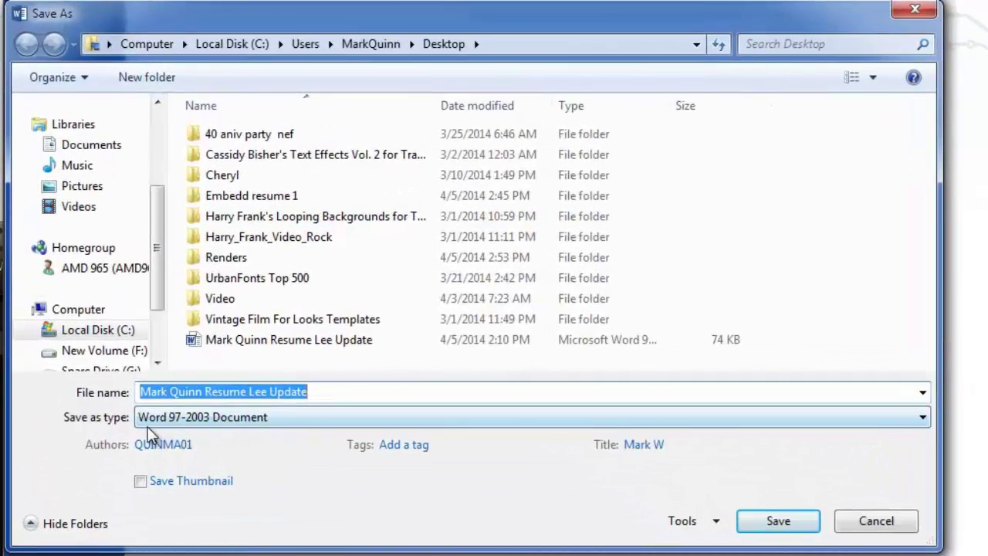
{"action": "left_click", "coordinate": [227, 421]}
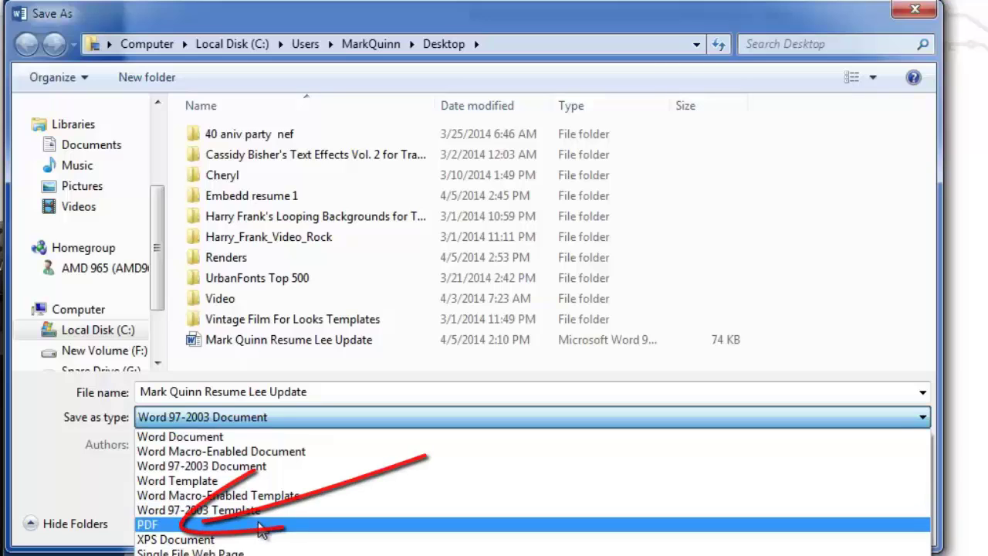
{"action": "left_click", "coordinate": [260, 524]}
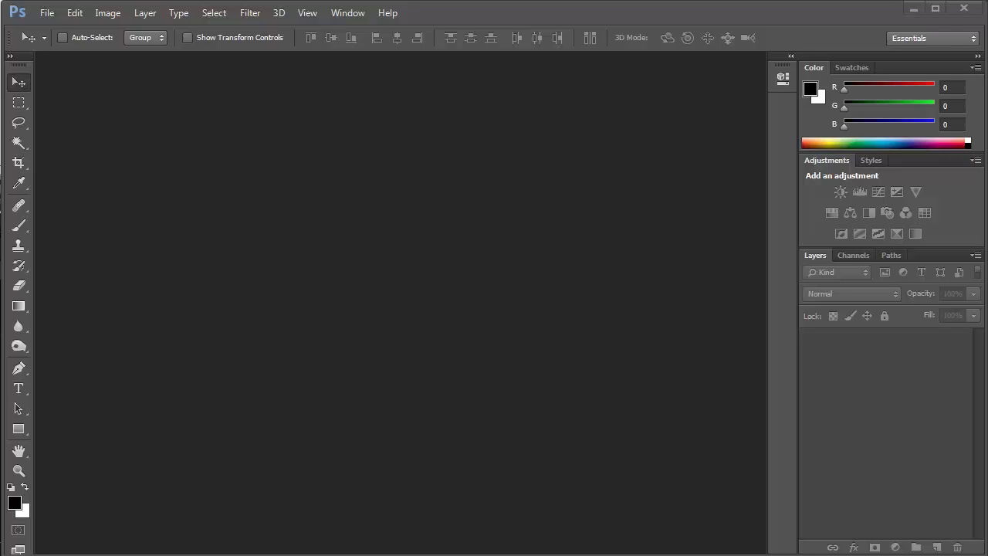
Import the resume PDF's first page from Open Recent and flatten it to a single Background layer
{"action": "left_click", "coordinate": [48, 13]}
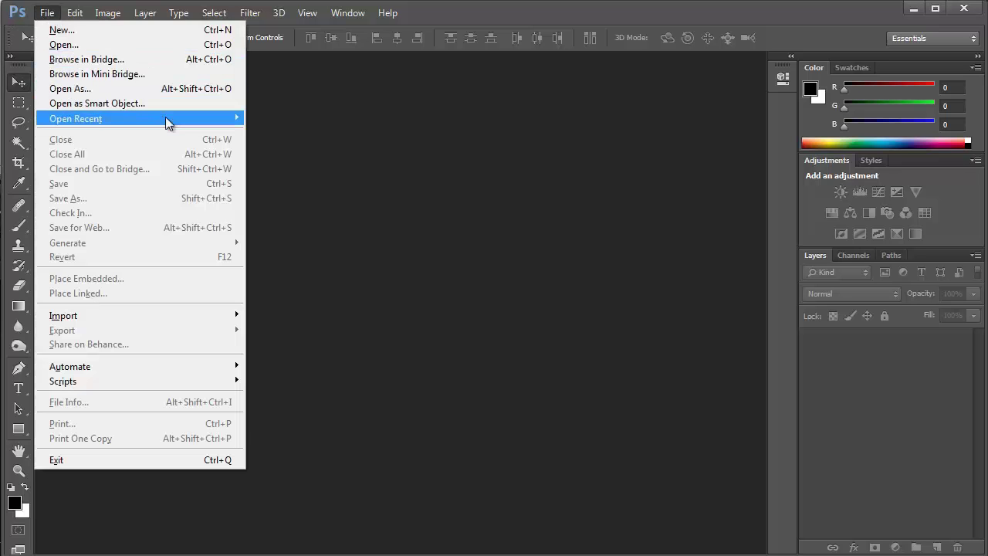
{"action": "mouse_move", "coordinate": [181, 124]}
{"action": "left_click", "coordinate": [278, 121]}
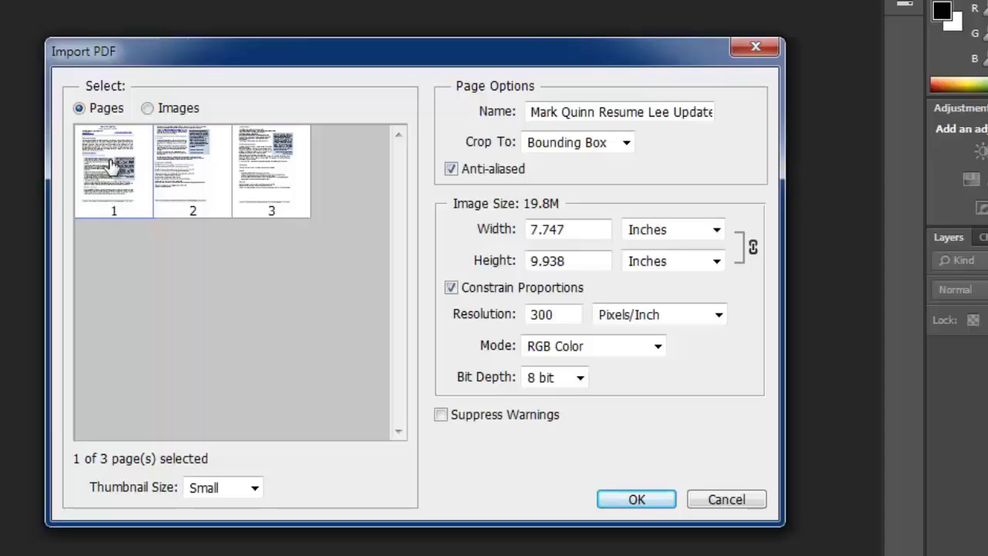
{"action": "left_click", "coordinate": [634, 500]}
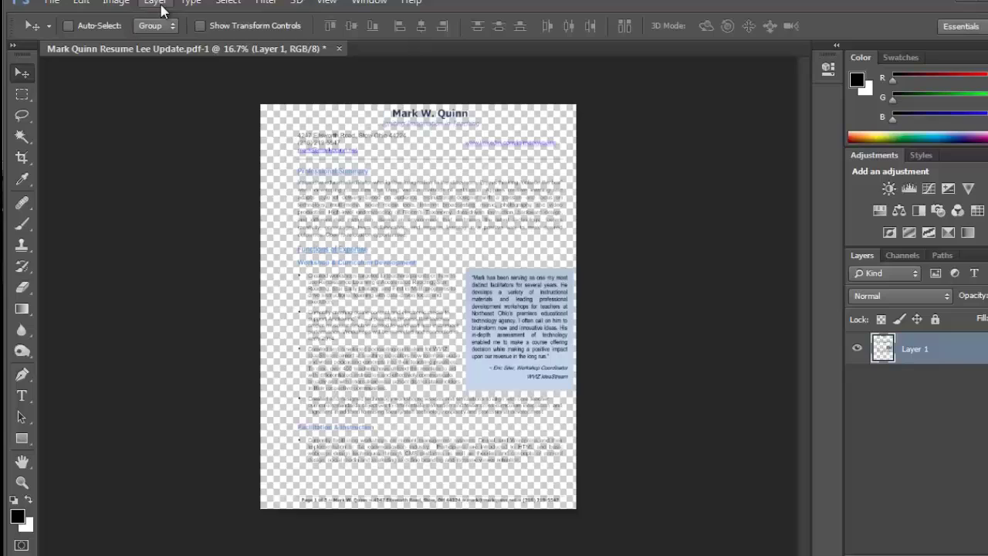
{"action": "left_click", "coordinate": [158, 4]}
{"action": "left_click", "coordinate": [231, 547]}
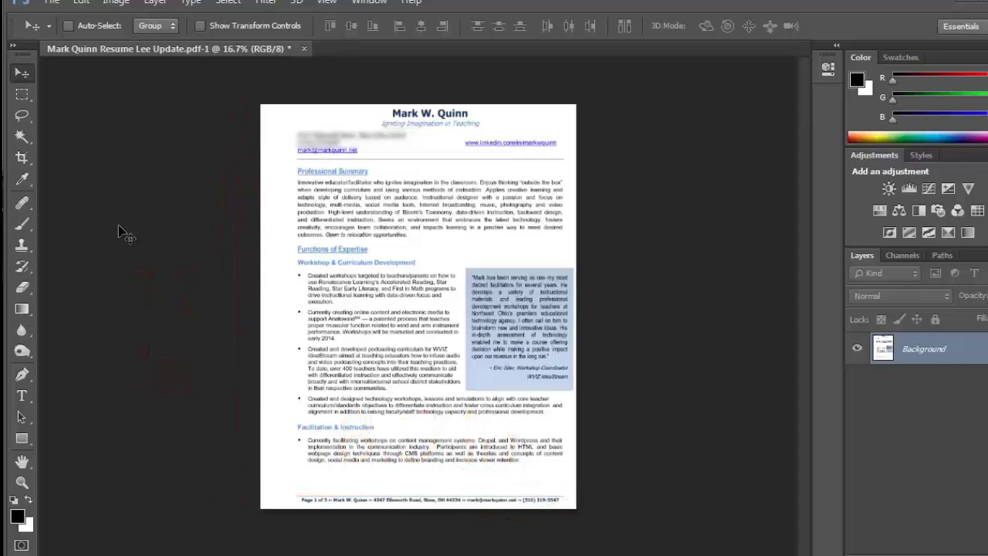
Set the image width to 600 pixels with proportions linked, giving 600 × 770 px
{"action": "left_click", "coordinate": [116, 3]}
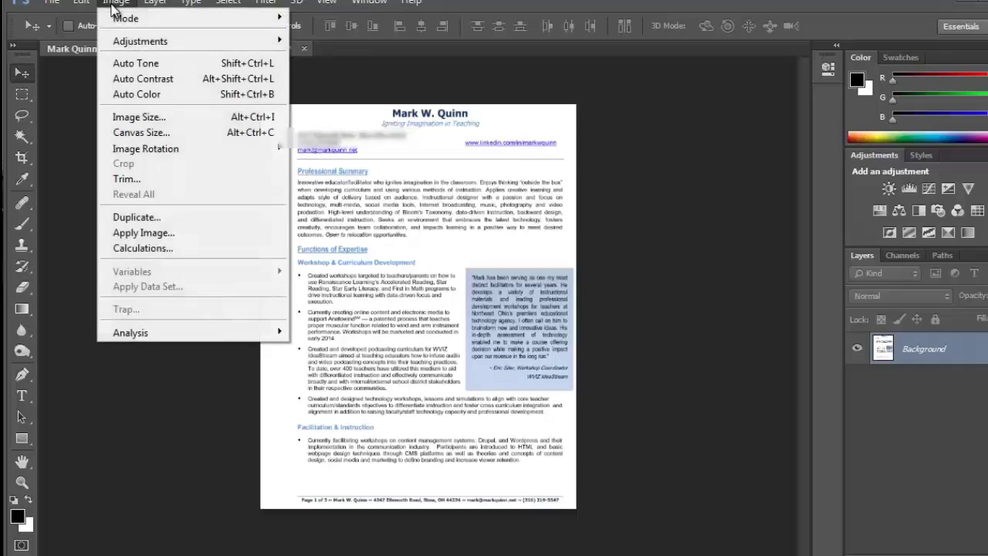
{"action": "left_click", "coordinate": [147, 118]}
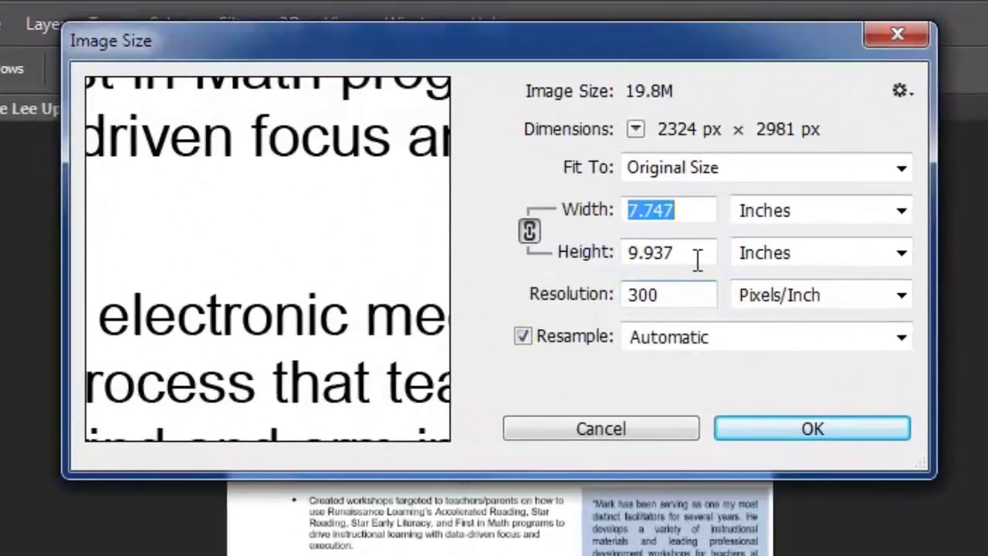
{"action": "left_click", "coordinate": [900, 210]}
{"action": "left_click", "coordinate": [873, 261]}
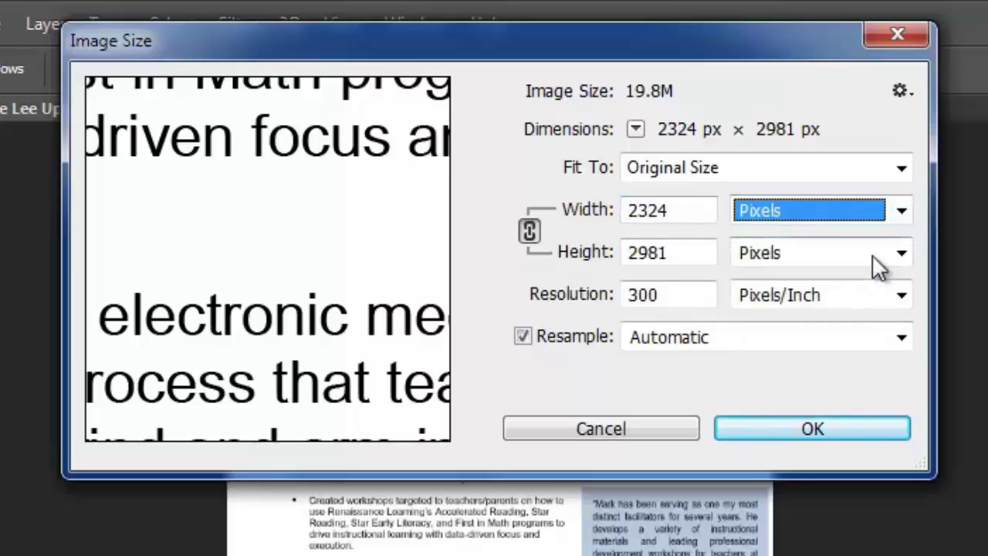
{"action": "left_click", "coordinate": [615, 221]}
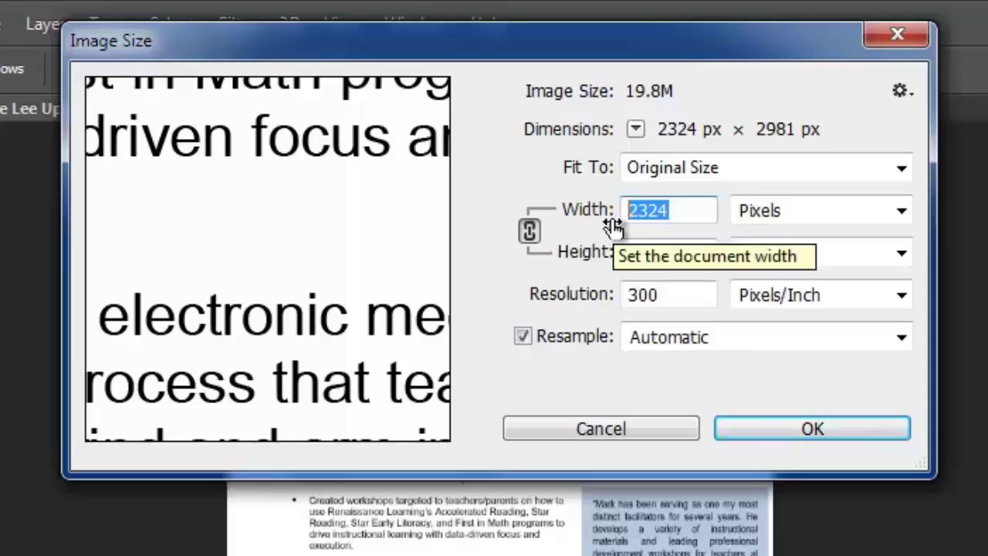
{"action": "type", "text": "600"}
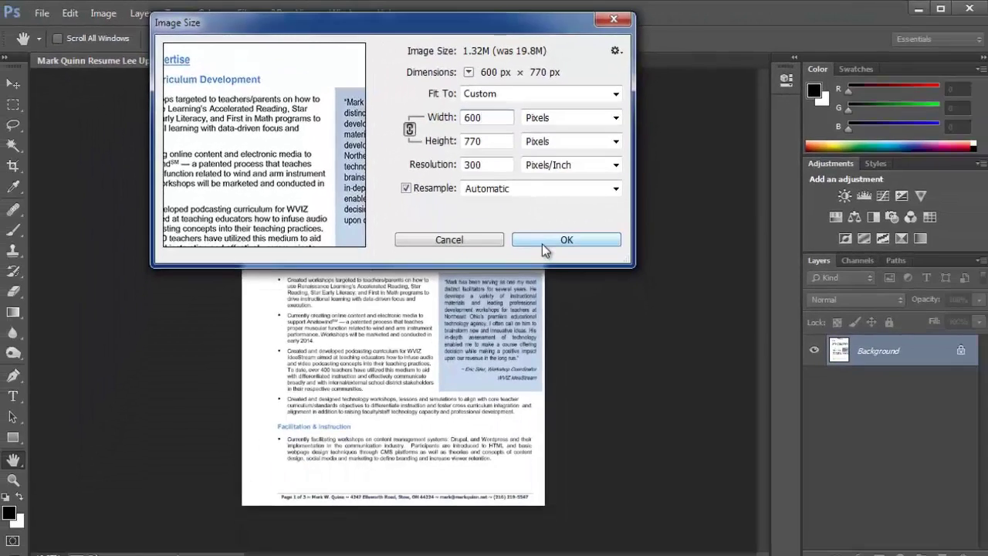
{"action": "left_click", "coordinate": [542, 242]}
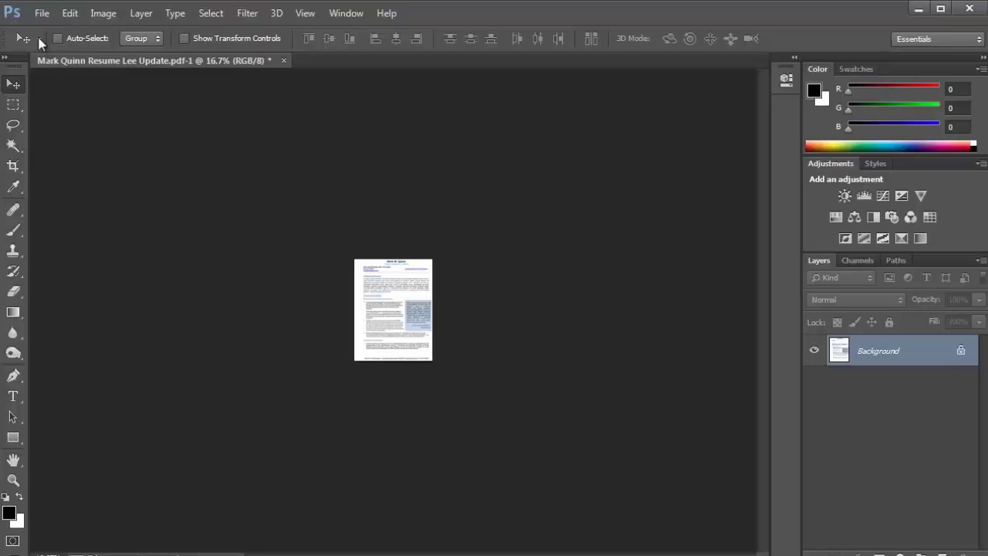
Save the resized resume as a JPEG at Quality 12 (Maximum), Baseline Optimized
{"action": "left_click", "coordinate": [41, 13]}
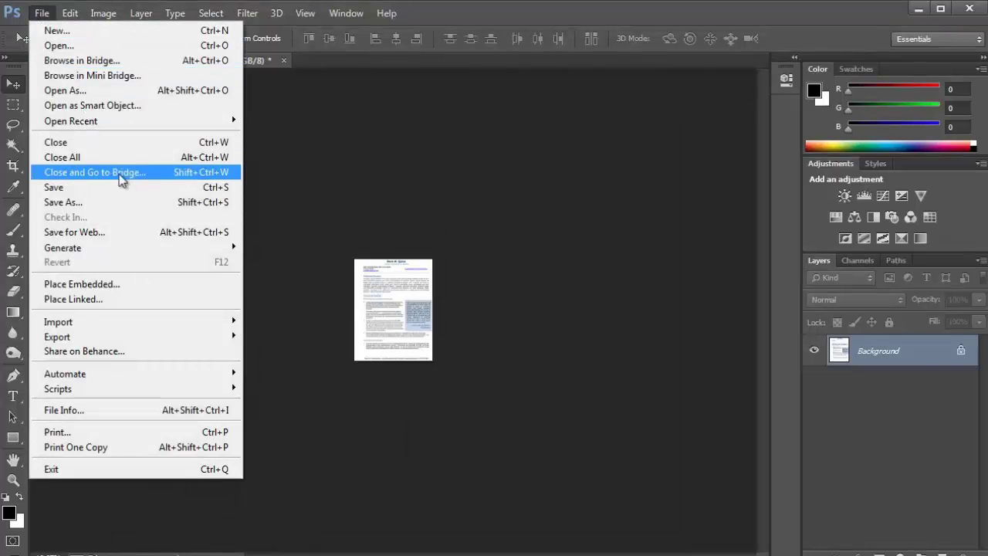
{"action": "left_click", "coordinate": [129, 202]}
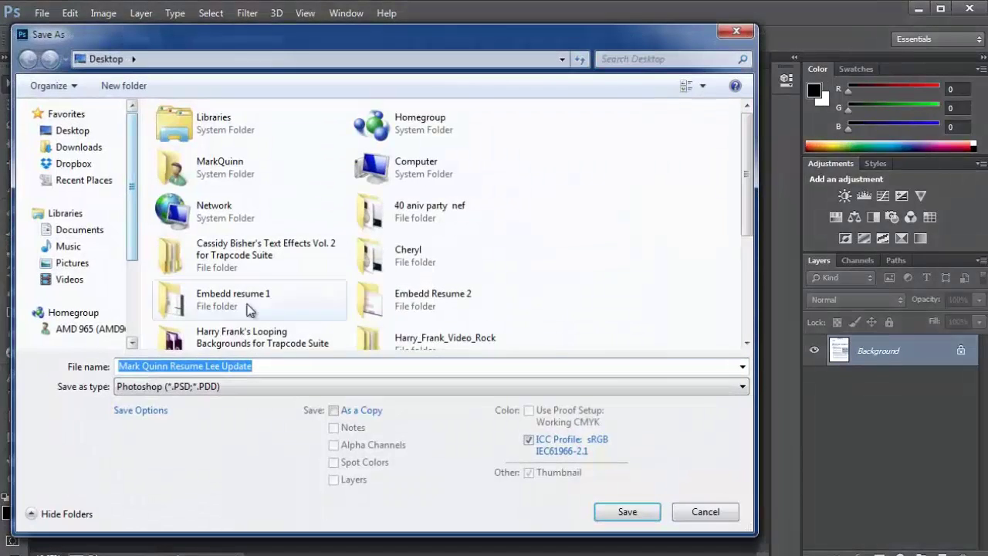
{"action": "left_click", "coordinate": [203, 385]}
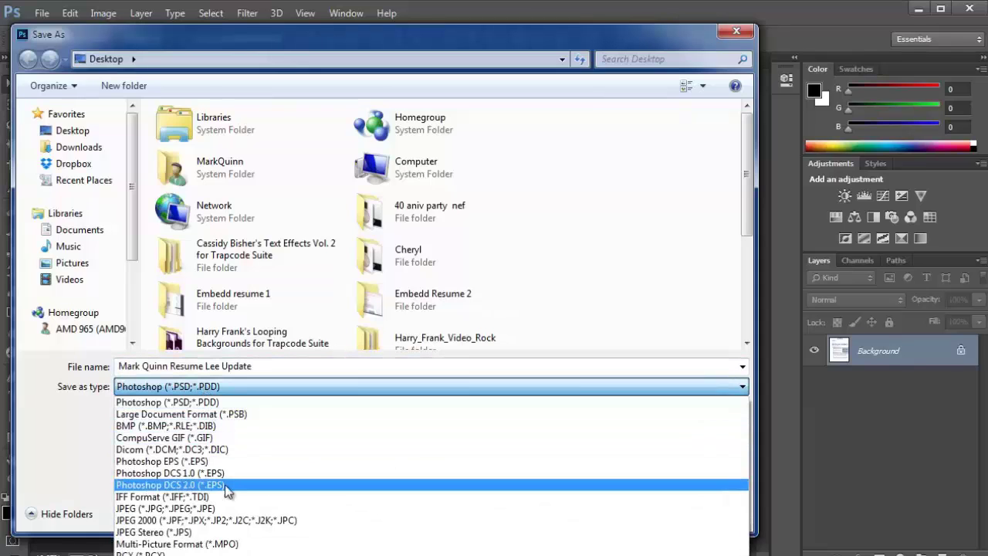
{"action": "left_click", "coordinate": [230, 511]}
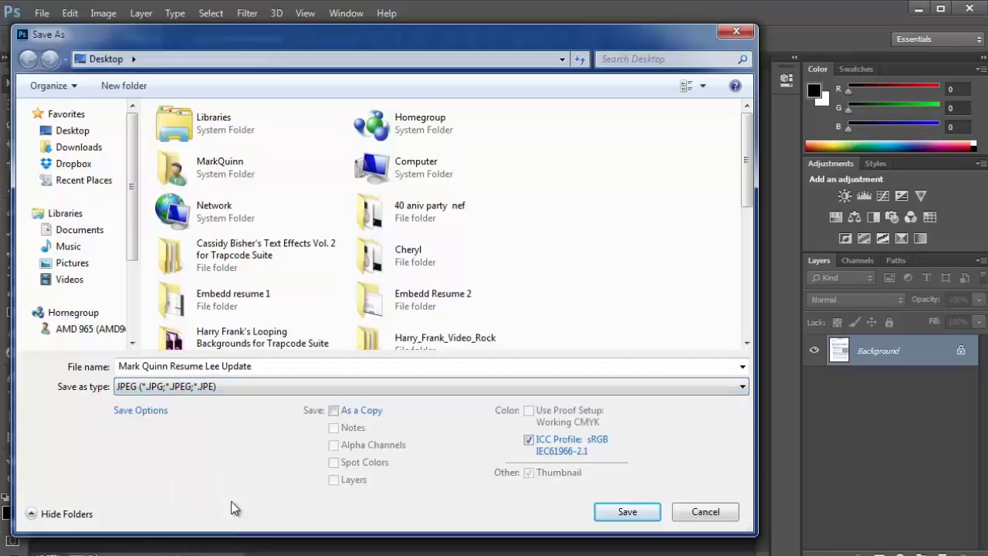
{"action": "left_click", "coordinate": [628, 513]}
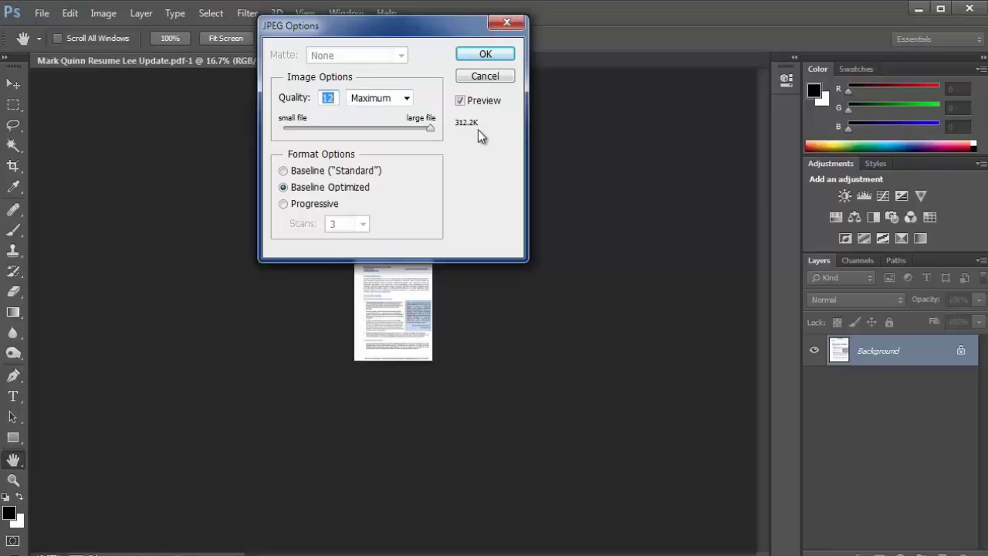
{"action": "left_click", "coordinate": [485, 56]}
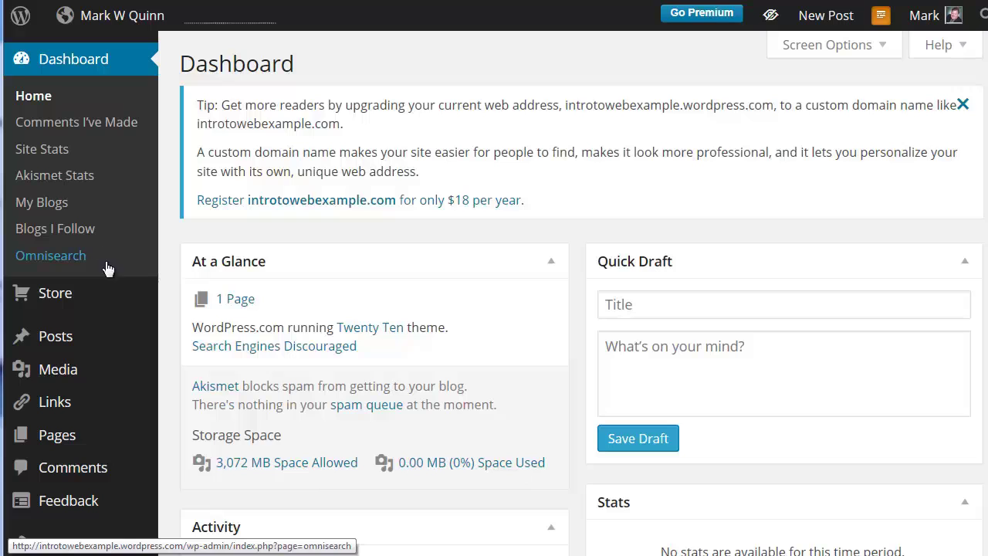
Edit the Bio and Resume page from All Pages and begin selecting a file through Add Media
{"action": "mouse_move", "coordinate": [101, 440]}
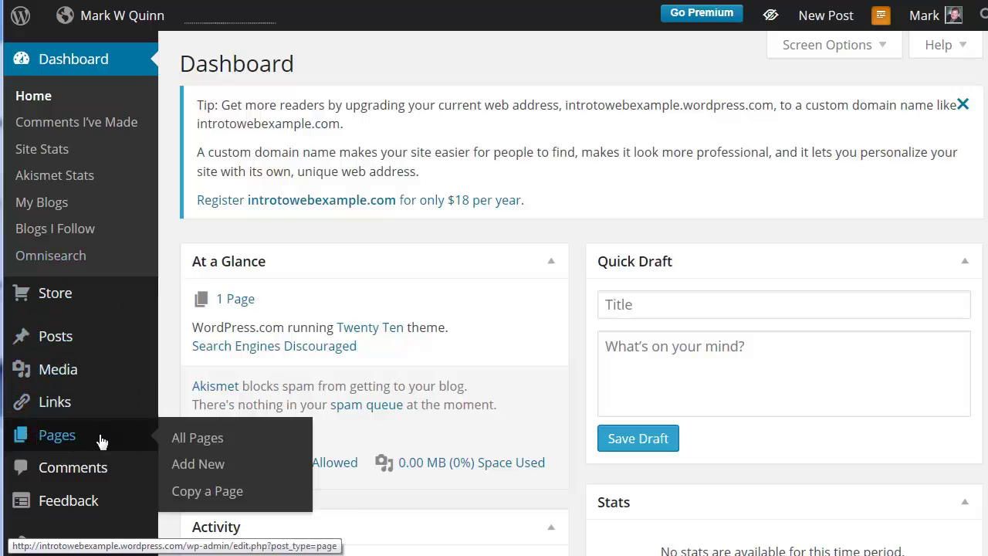
{"action": "left_click", "coordinate": [186, 440]}
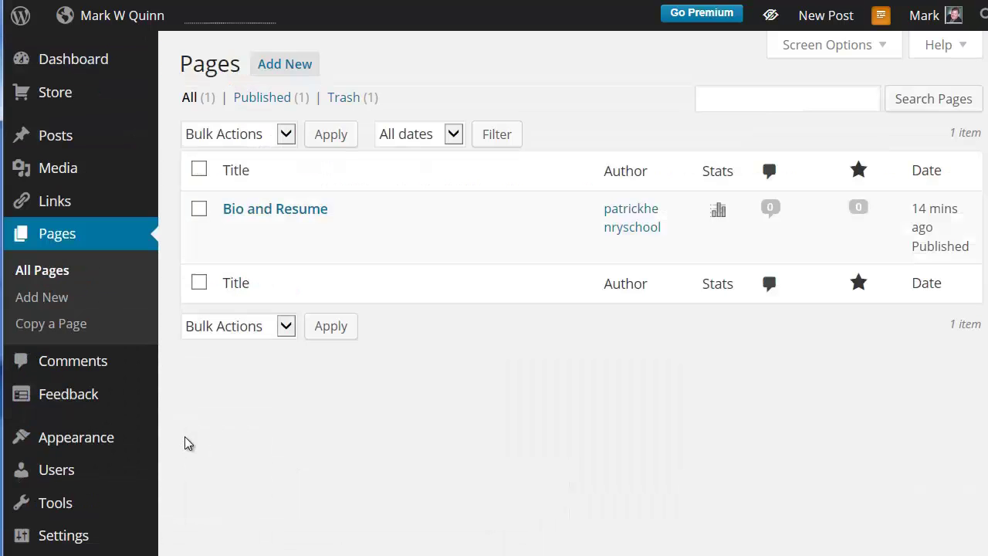
{"action": "mouse_move", "coordinate": [304, 233]}
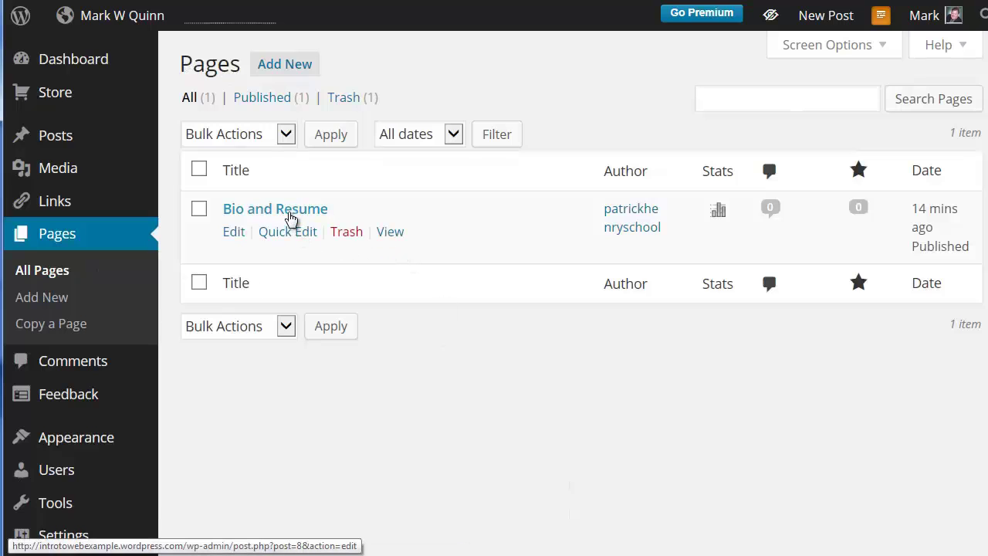
{"action": "left_click", "coordinate": [234, 233]}
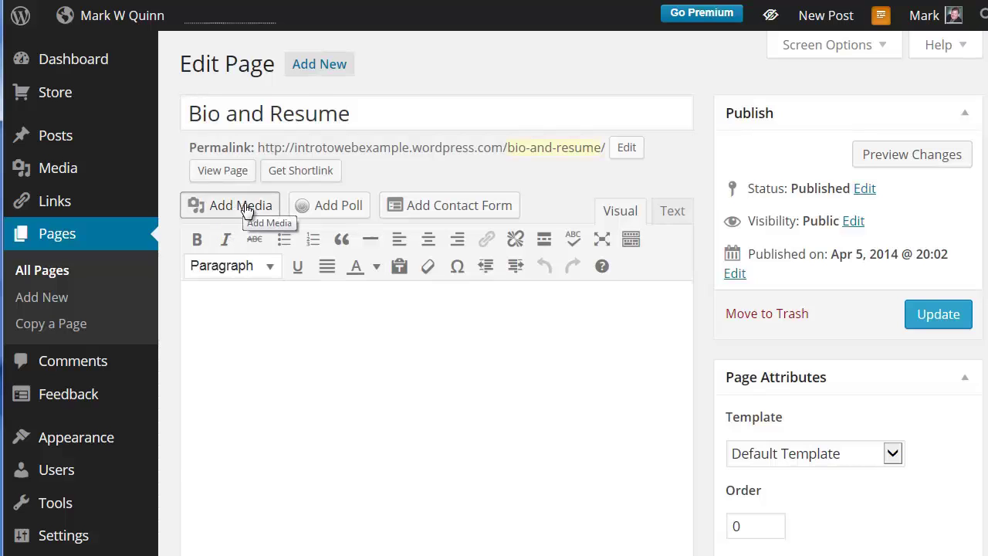
{"action": "left_click", "coordinate": [247, 207]}
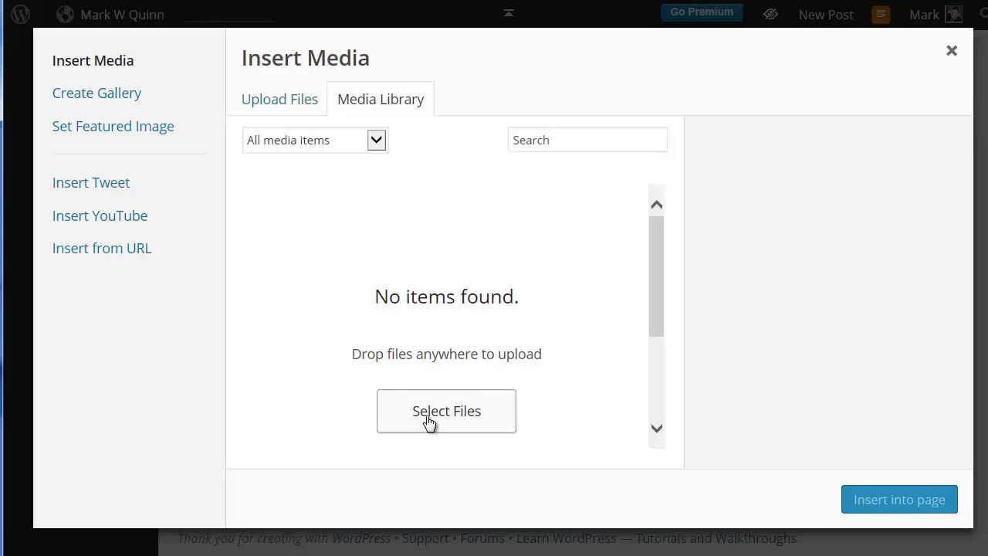
{"action": "left_click", "coordinate": [426, 422]}
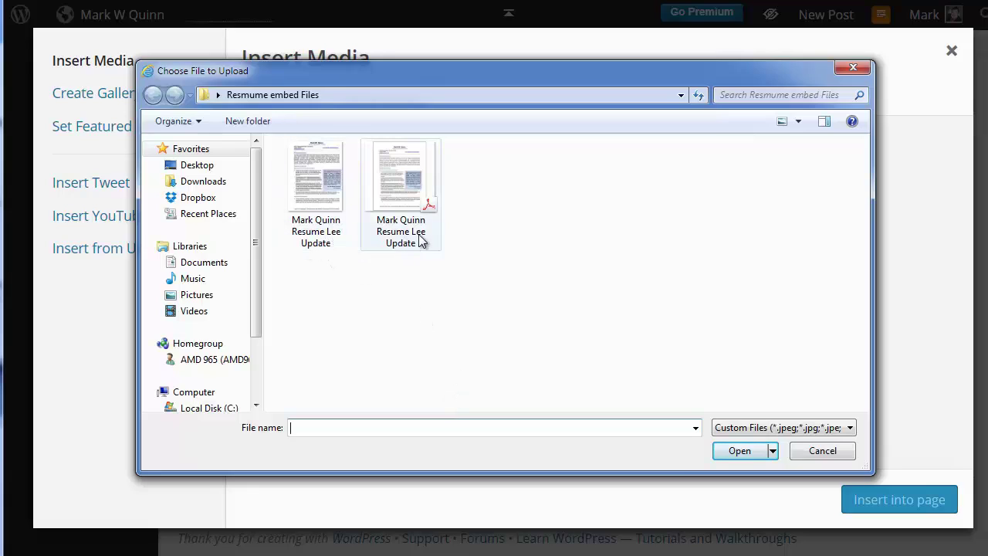
Pick the resume PDF in the file dialog and upload it
{"action": "left_click", "coordinate": [400, 190]}
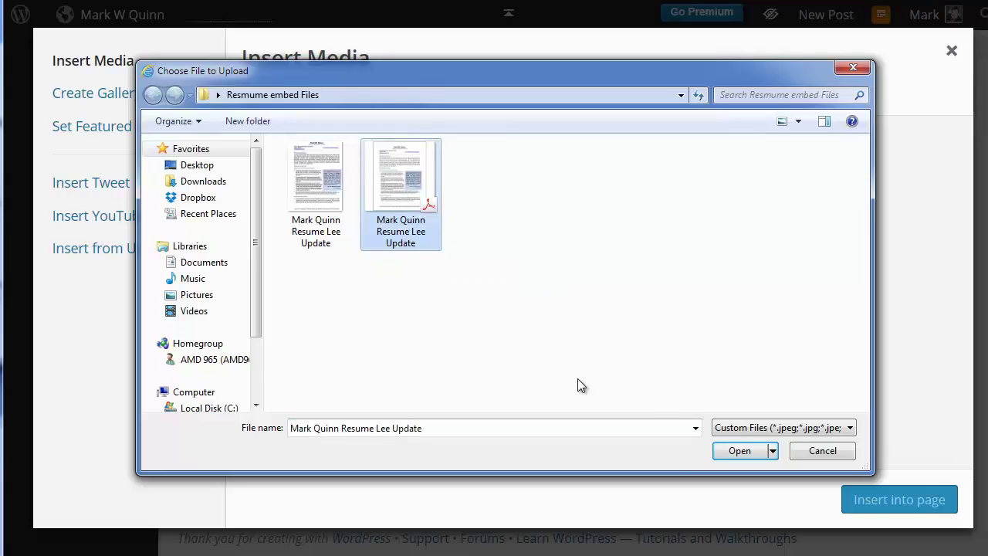
{"action": "left_click", "coordinate": [738, 451]}
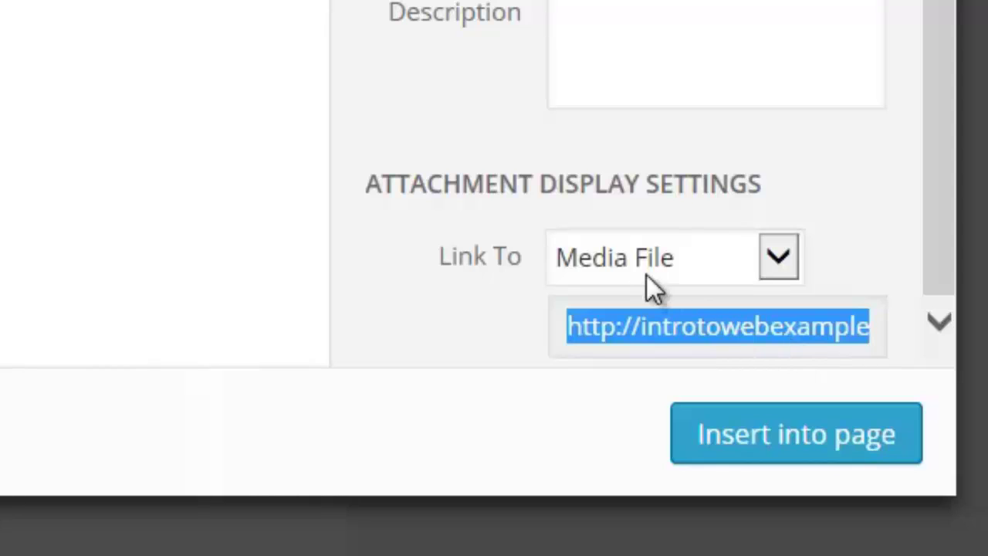
Keep Link To on Media File and copy the PDF's full URL from the URL field
{"action": "left_click", "coordinate": [780, 259]}
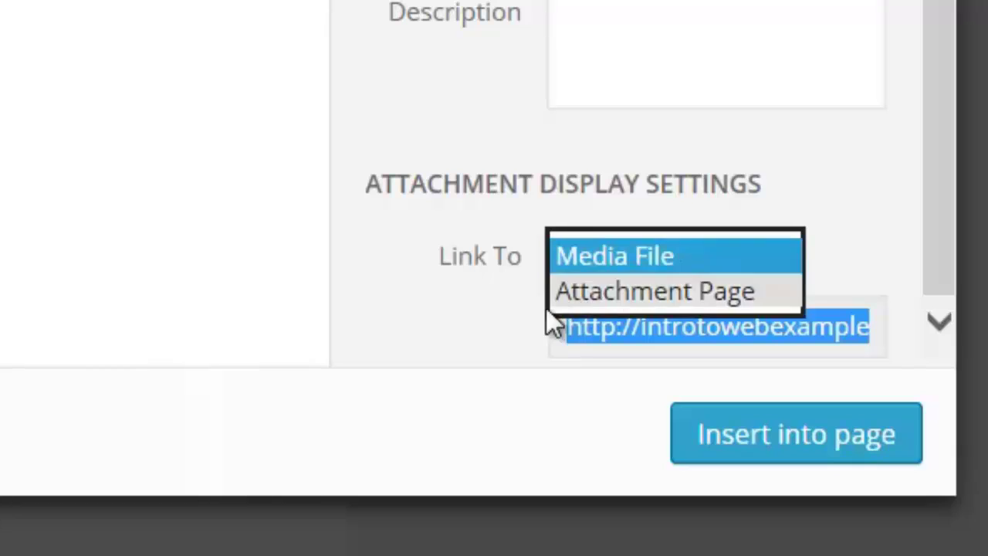
{"action": "left_click", "coordinate": [506, 316]}
{"action": "left_click", "coordinate": [584, 328]}
{"action": "key", "text": "Right"}
{"action": "key", "text": "Right"}
{"action": "key", "text": "Right"}
{"action": "key", "text": "Right"}
{"action": "key", "text": "Right"}
{"action": "key", "text": "Right"}
{"action": "key", "text": "Right"}
{"action": "key", "text": "Right"}
{"action": "key", "text": "Right"}
{"action": "key", "text": "Right"}
{"action": "key", "text": "Right"}
{"action": "key", "text": "Right"}
{"action": "key", "text": "Right"}
{"action": "key", "text": "Right"}
{"action": "key", "text": "Right"}
{"action": "key", "text": "Right"}
{"action": "key", "text": "Right"}
{"action": "key", "text": "Right"}
{"action": "key", "text": "Right"}
{"action": "key", "text": "Right"}
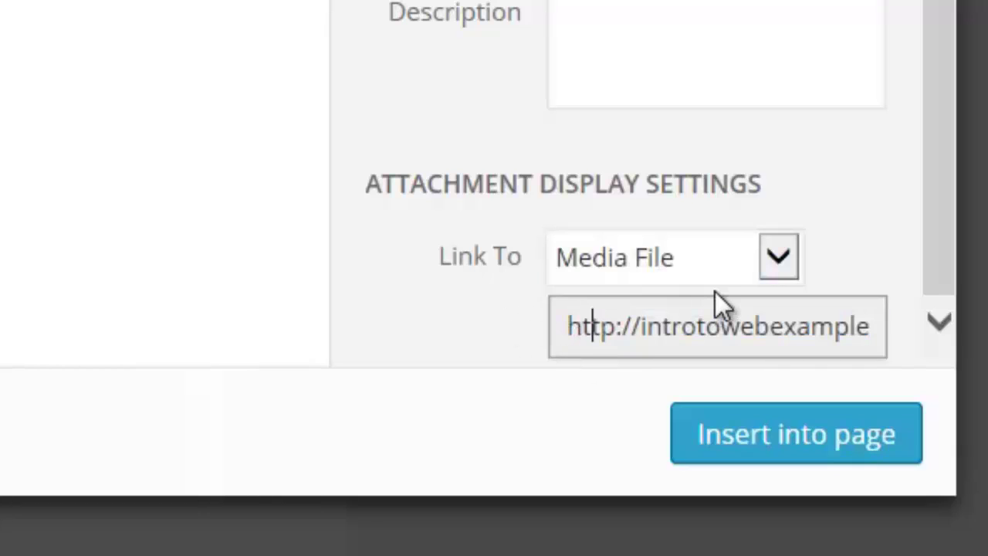
{"action": "key", "text": "Right"}
{"action": "key", "text": "Right"}
{"action": "key", "text": "Right"}
{"action": "key", "text": "Right"}
{"action": "key", "text": "Right"}
{"action": "key", "text": "Right"}
{"action": "key", "text": "Right"}
{"action": "key", "text": "Right"}
{"action": "key", "text": "Right"}
{"action": "key", "text": "Right"}
{"action": "key", "text": "Right"}
{"action": "key", "text": "Right"}
{"action": "key", "text": "Right"}
{"action": "key", "text": "Right"}
{"action": "key", "text": "Right"}
{"action": "key", "text": "Right"}
{"action": "key", "text": "Right"}
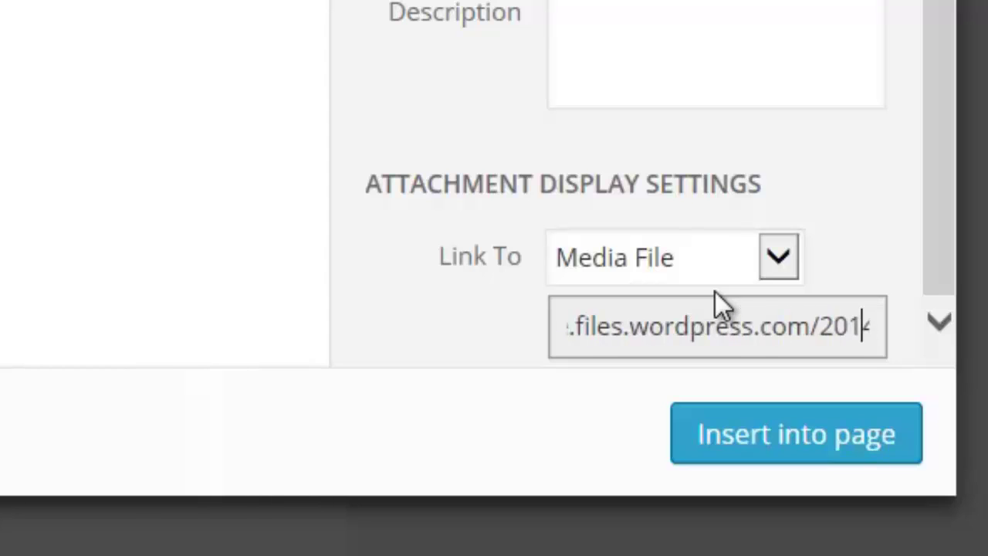
{"action": "key", "text": "Right"}
{"action": "key", "text": "Right"}
{"action": "key", "text": "Right"}
{"action": "key", "text": "Right"}
{"action": "key", "text": "Right"}
{"action": "key", "text": "Right"}
{"action": "key", "text": "Right"}
{"action": "key", "text": "Right"}
{"action": "key", "text": "Right"}
{"action": "key", "text": "Right"}
{"action": "key", "text": "Right"}
{"action": "key", "text": "Right"}
{"action": "key", "text": "Right"}
{"action": "key", "text": "Right"}
{"action": "key", "text": "Right"}
{"action": "key", "text": "Right"}
{"action": "key", "text": "Right"}
{"action": "key", "text": "Right"}
{"action": "key", "text": "Right"}
{"action": "key", "text": "Right"}
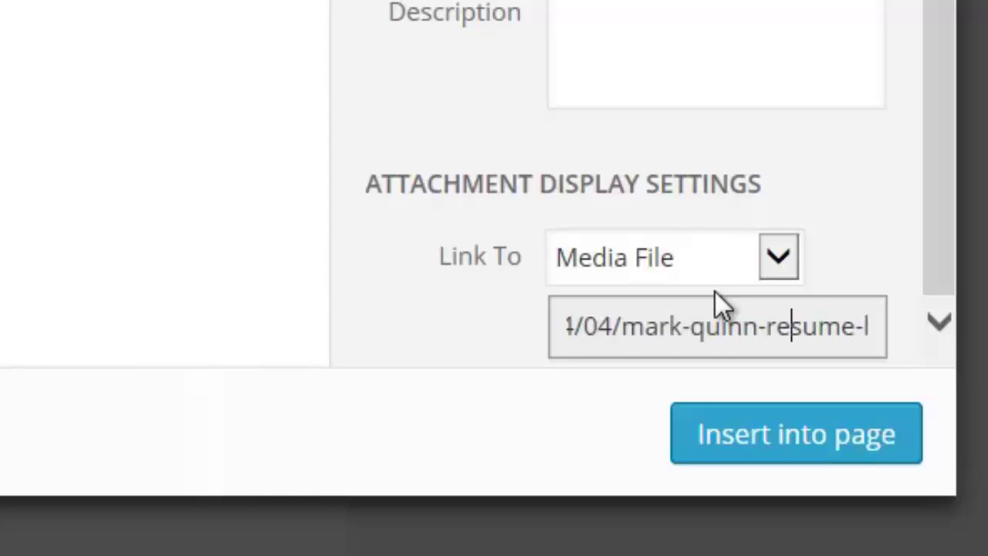
{"action": "key", "text": "Right"}
{"action": "key", "text": "Right"}
{"action": "key", "text": "Right"}
{"action": "key", "text": "Right"}
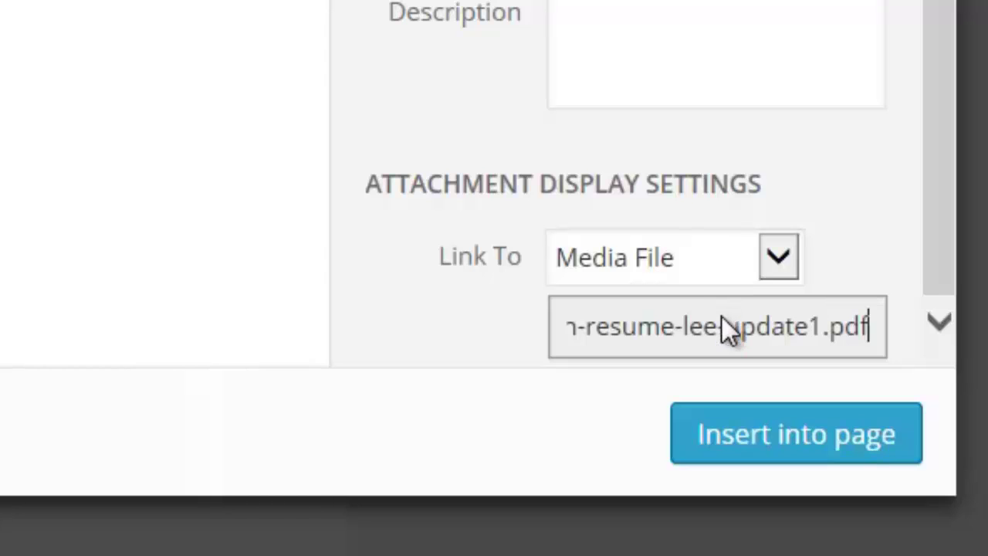
{"action": "triple_click", "coordinate": [722, 320]}
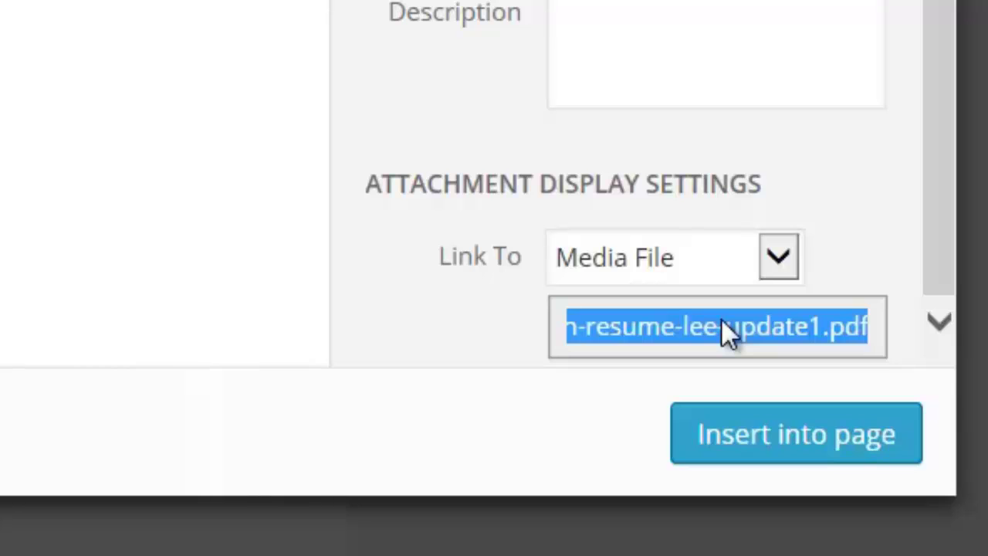
{"action": "right_click", "coordinate": [721, 319]}
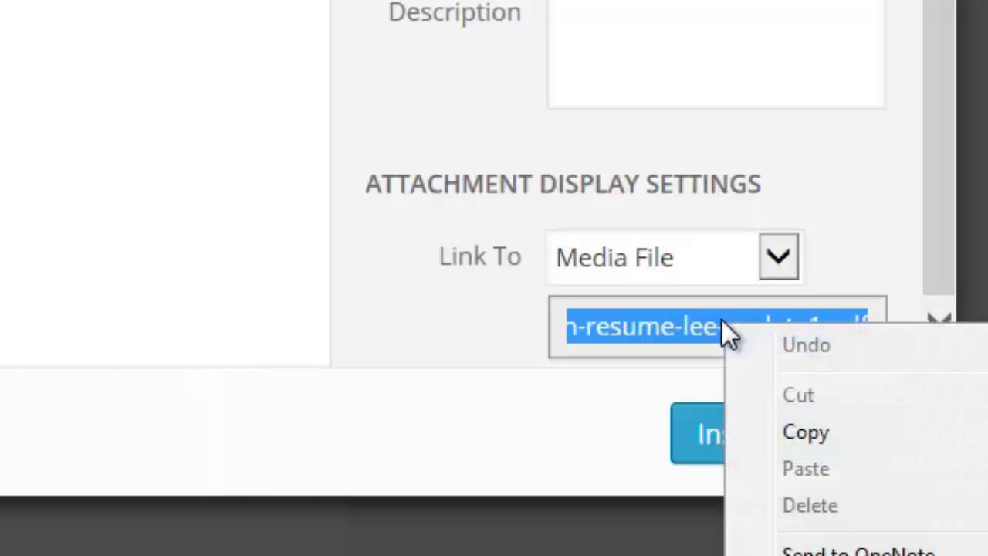
{"action": "left_click", "coordinate": [799, 435]}
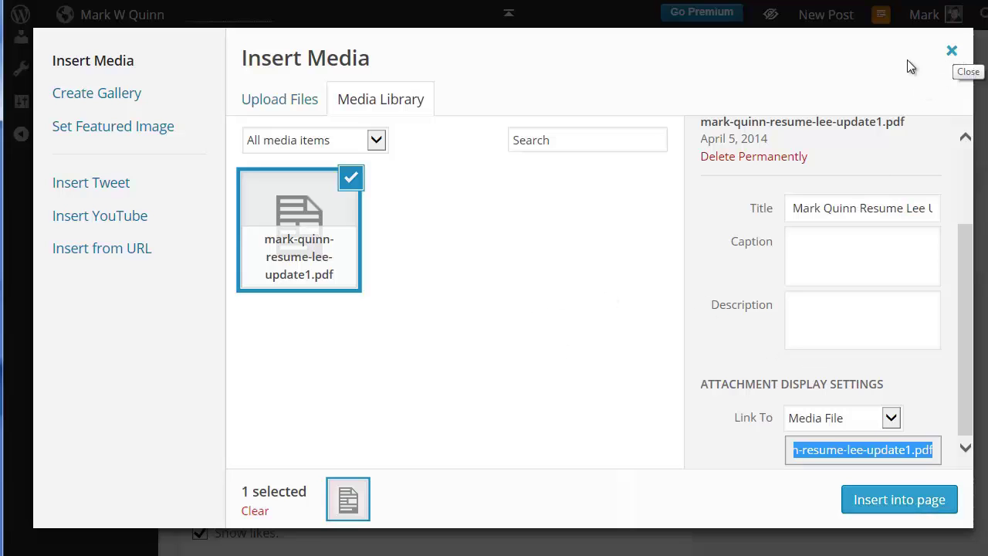
Upload the resume JPEG file via Upload Files and Select Files
{"action": "left_click", "coordinate": [275, 108]}
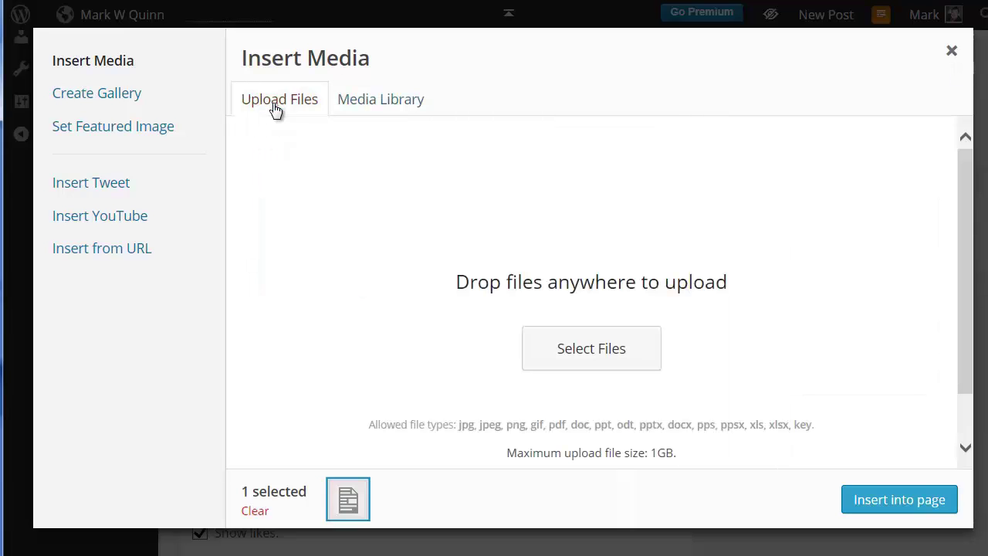
{"action": "left_click", "coordinate": [630, 349]}
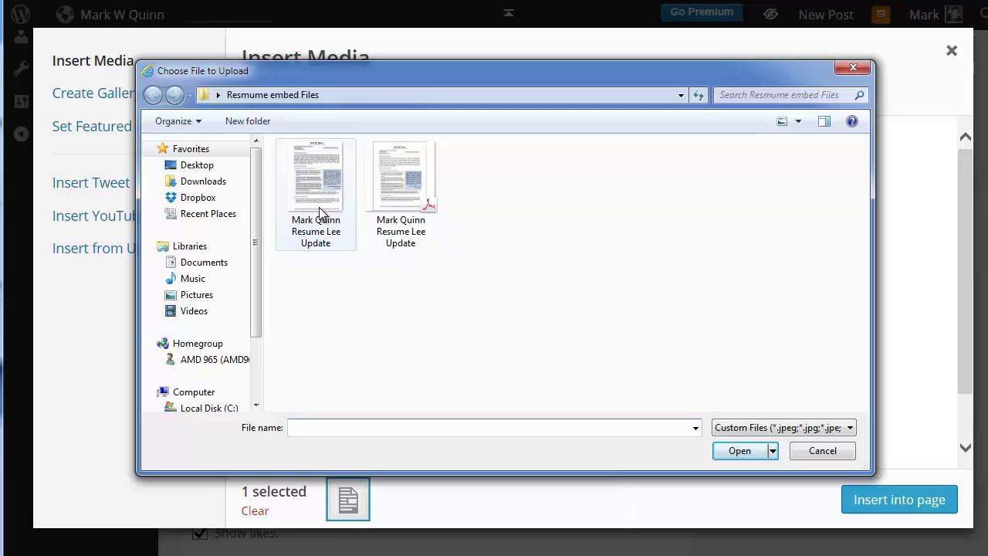
{"action": "left_click", "coordinate": [321, 214]}
{"action": "left_click", "coordinate": [735, 454]}
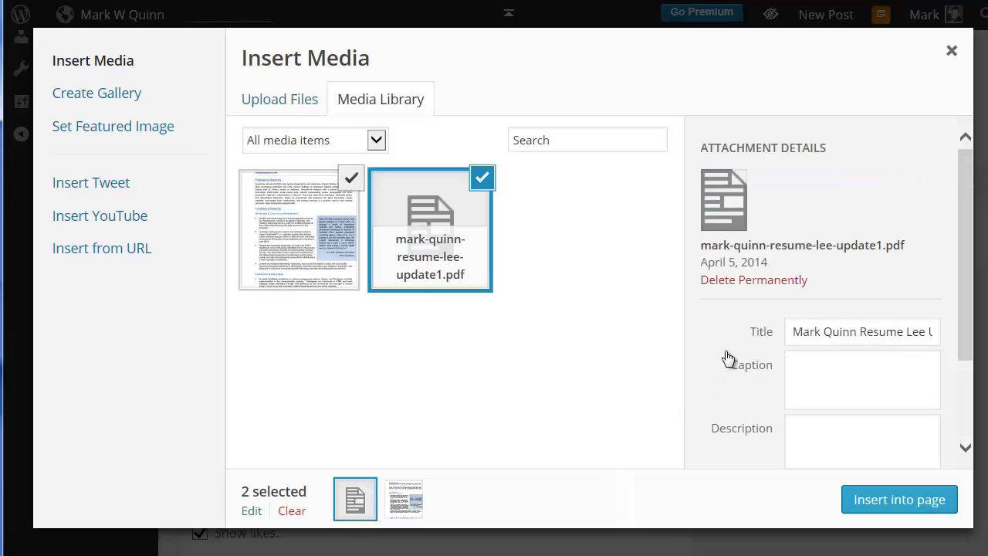
Insert the resume JPEG into the page with a Custom URL link set to the pasted PDF address
{"action": "left_click", "coordinate": [325, 259]}
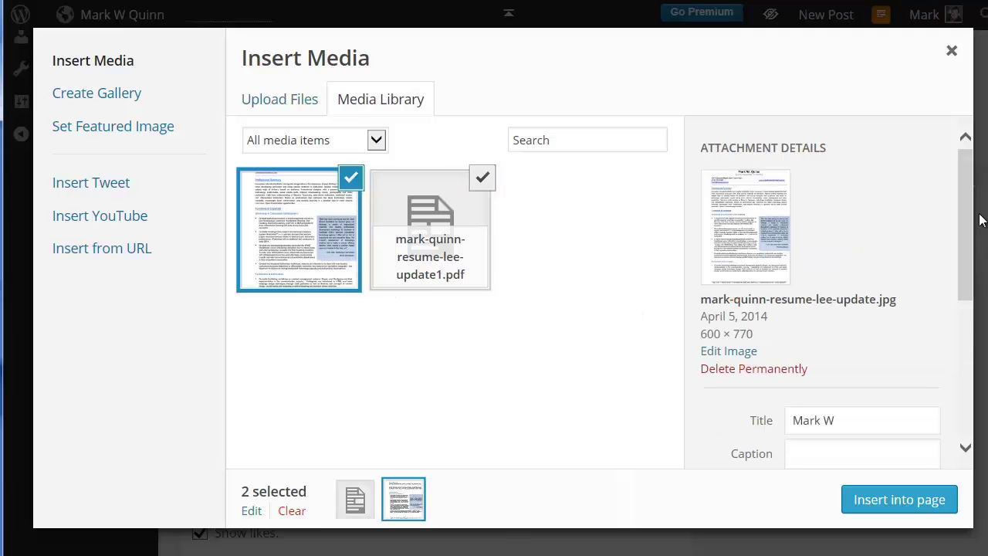
{"action": "left_click_drag", "start_coordinate": [964, 209], "coordinate": [968, 355]}
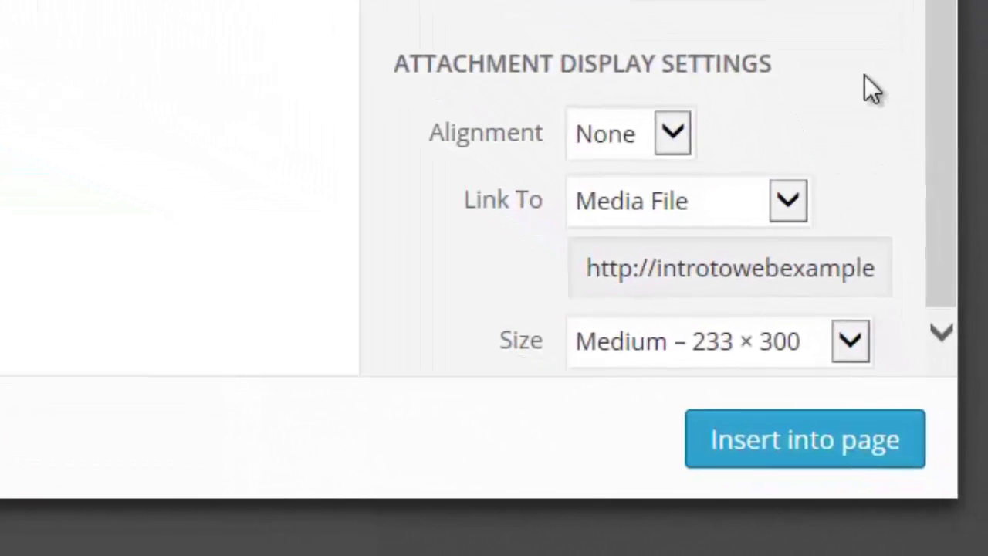
{"action": "left_click", "coordinate": [791, 208]}
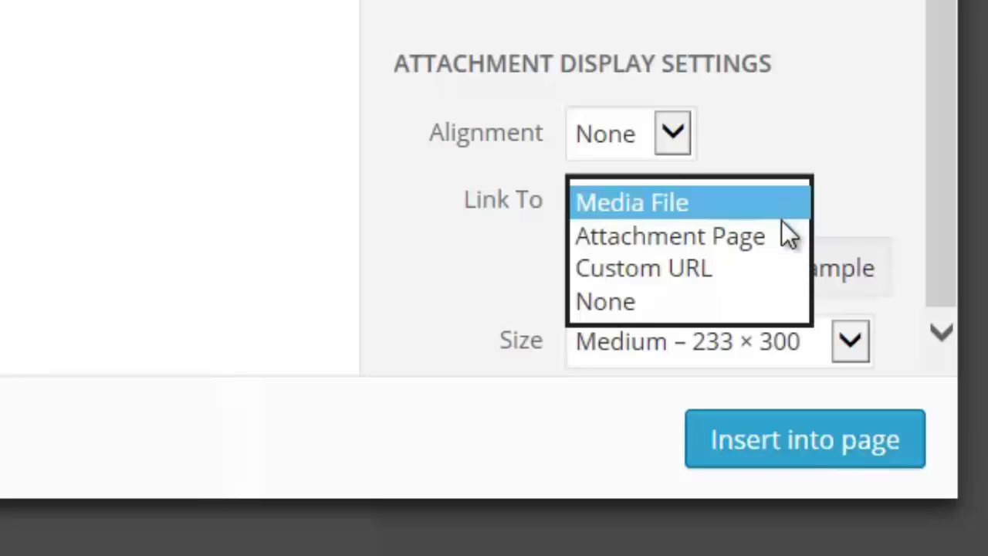
{"action": "left_click", "coordinate": [758, 271]}
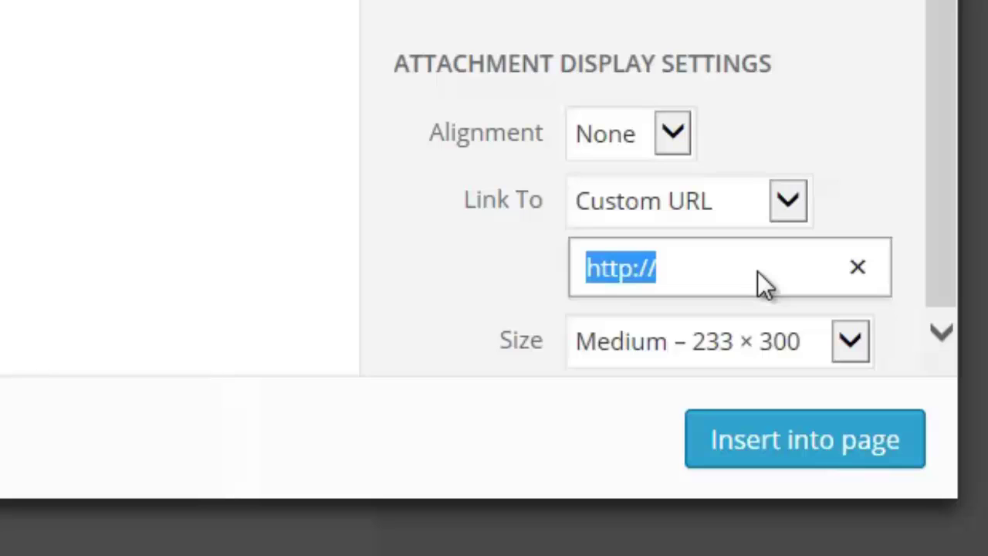
{"action": "key", "text": "BackSpace"}
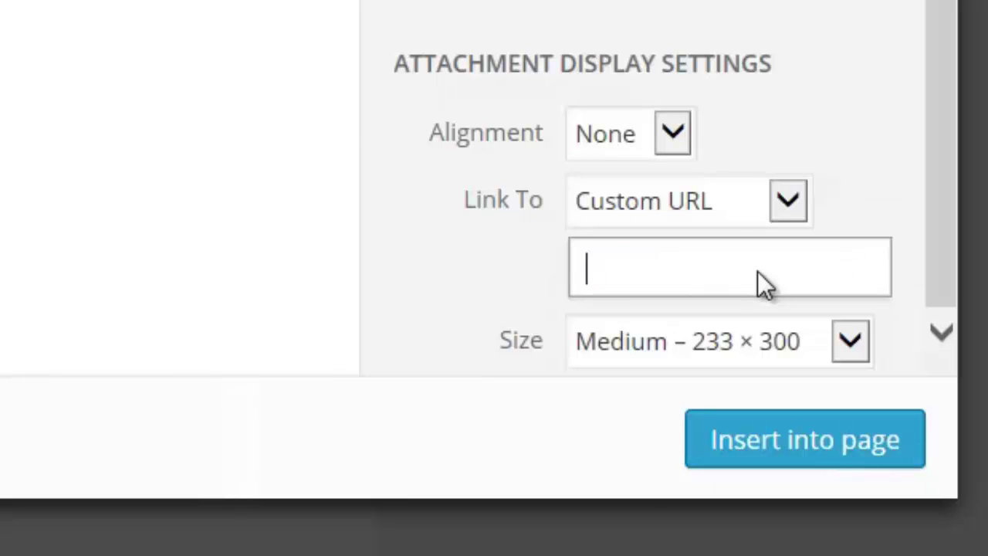
{"action": "key", "text": "ctrl+v"}
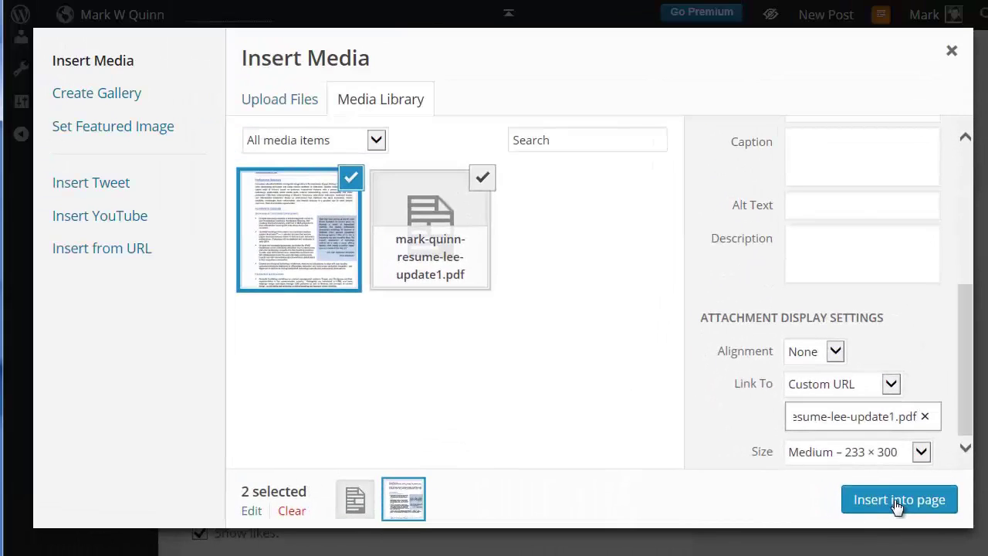
{"action": "left_click", "coordinate": [896, 500]}
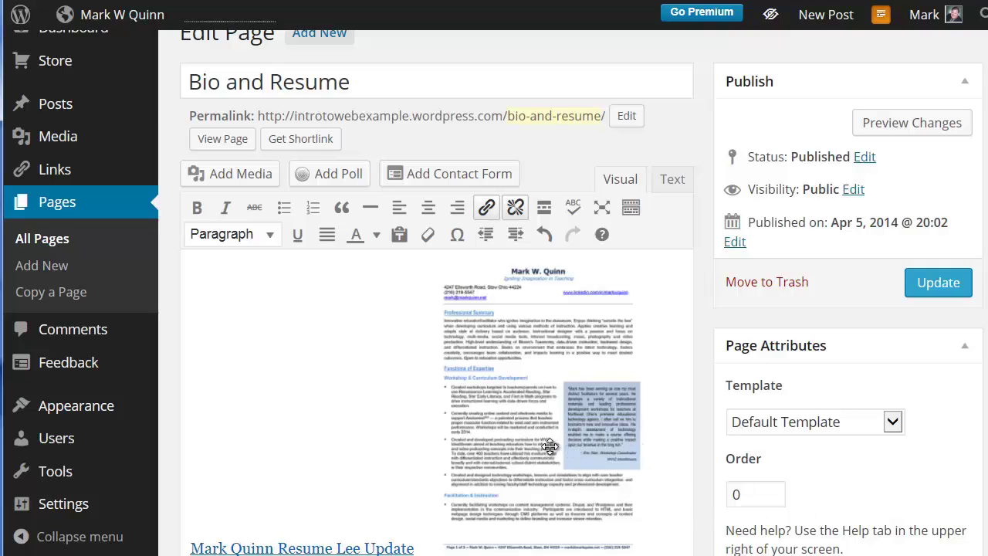
Delete the resume PDF text link under the image, click Update, and view the live page
{"action": "left_click", "coordinate": [415, 548]}
{"action": "left_click_drag", "start_coordinate": [416, 548], "coordinate": [224, 521]}
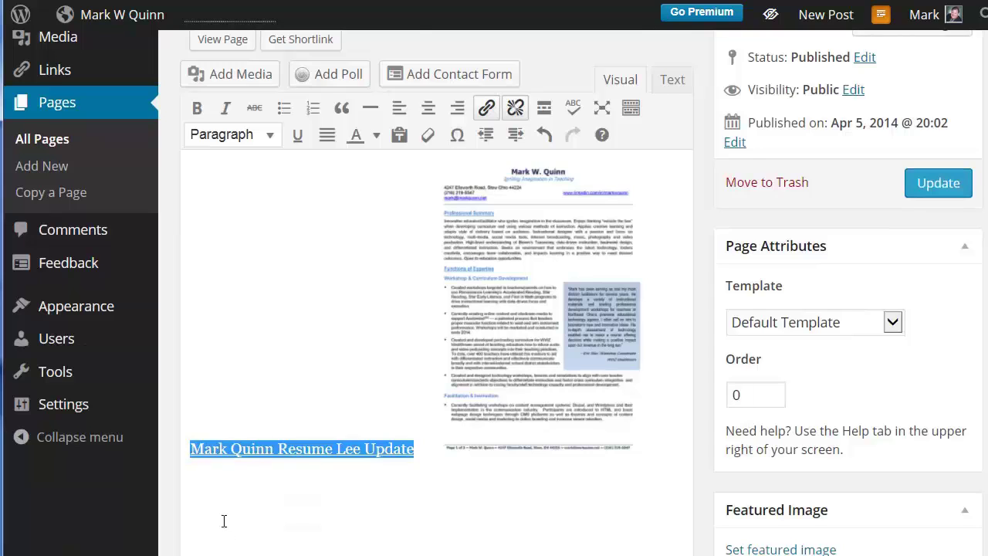
{"action": "key", "text": "Delete"}
{"action": "left_click", "coordinate": [927, 190]}
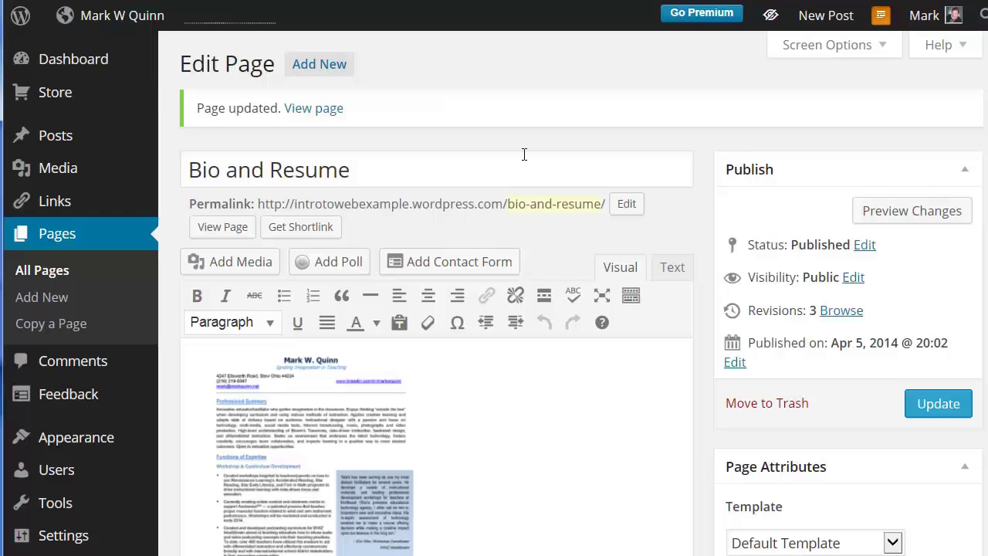
{"action": "left_click", "coordinate": [323, 111]}
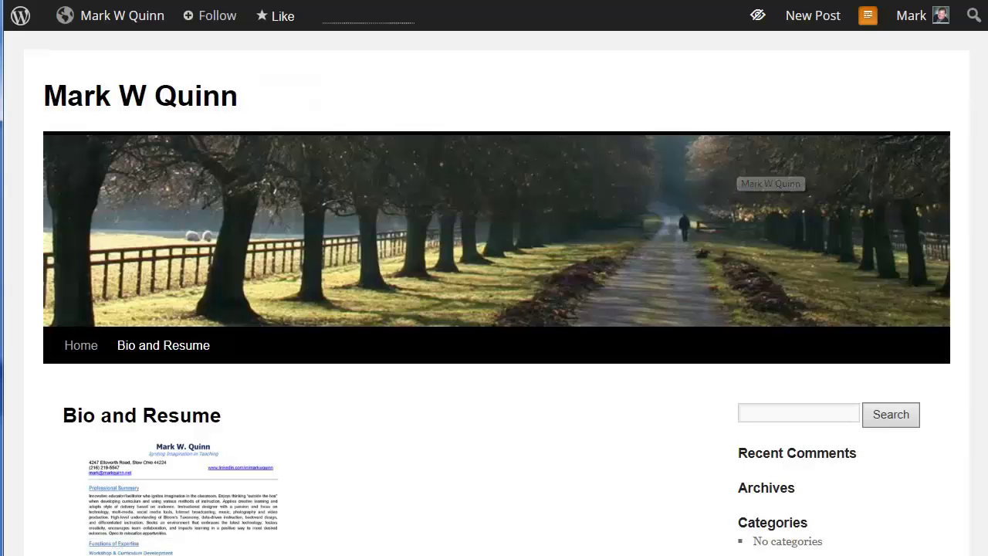
Scroll down the live Bio and Resume page to check the embedded resume image
{"action": "scroll", "coordinate": [498, 293], "scroll_direction": "down", "scroll_amount": 3}
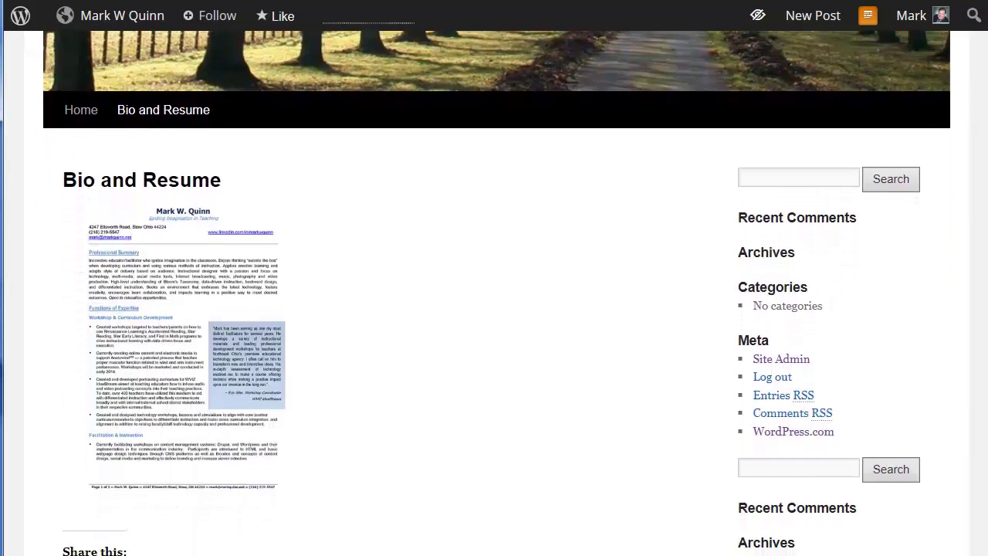